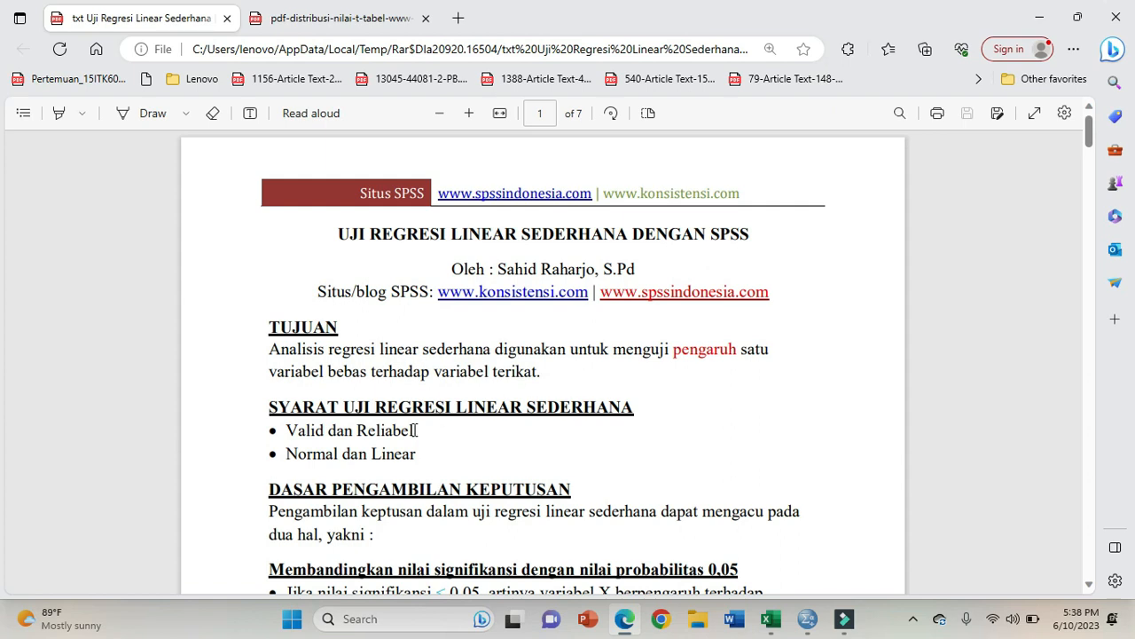
Step: Read the simple linear regression guide's purpose, requirements, and decision criteria for significance and t values on page 1
scroll(414, 430, down, 1)
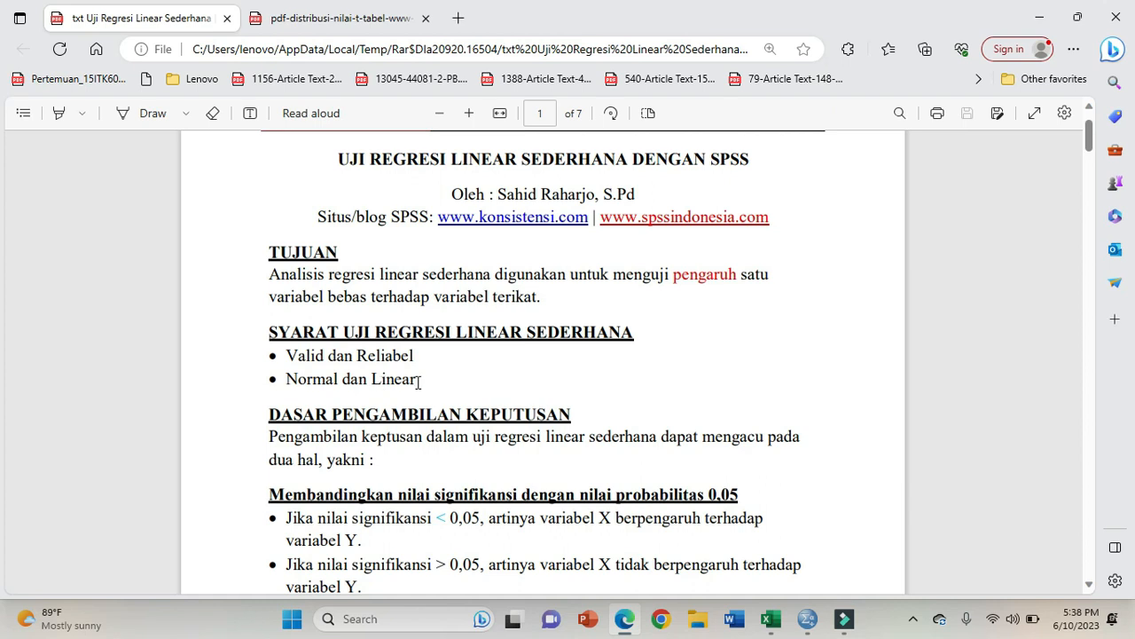
scroll(418, 381, down, 3)
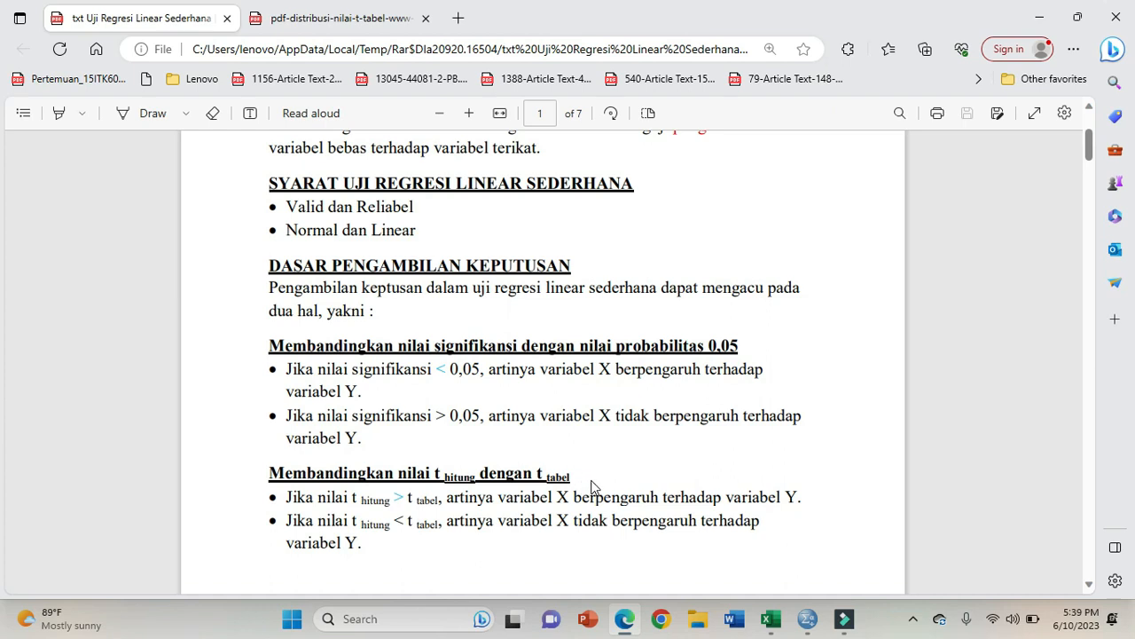
scroll(592, 486, down, 2)
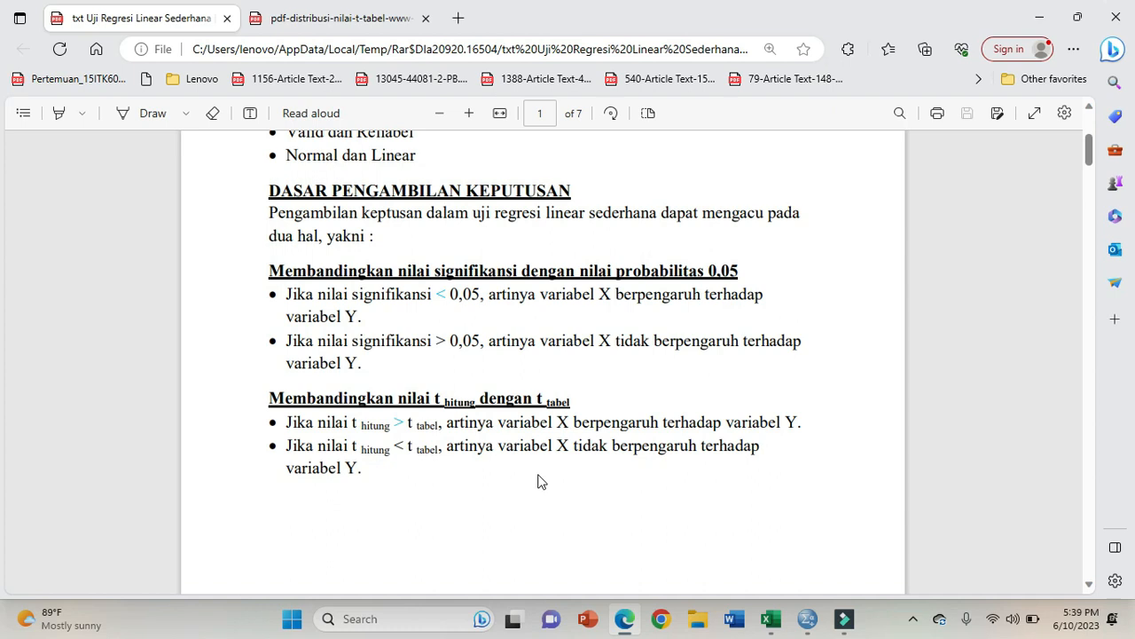
scroll(543, 478, down, 3)
scroll(541, 481, down, 5)
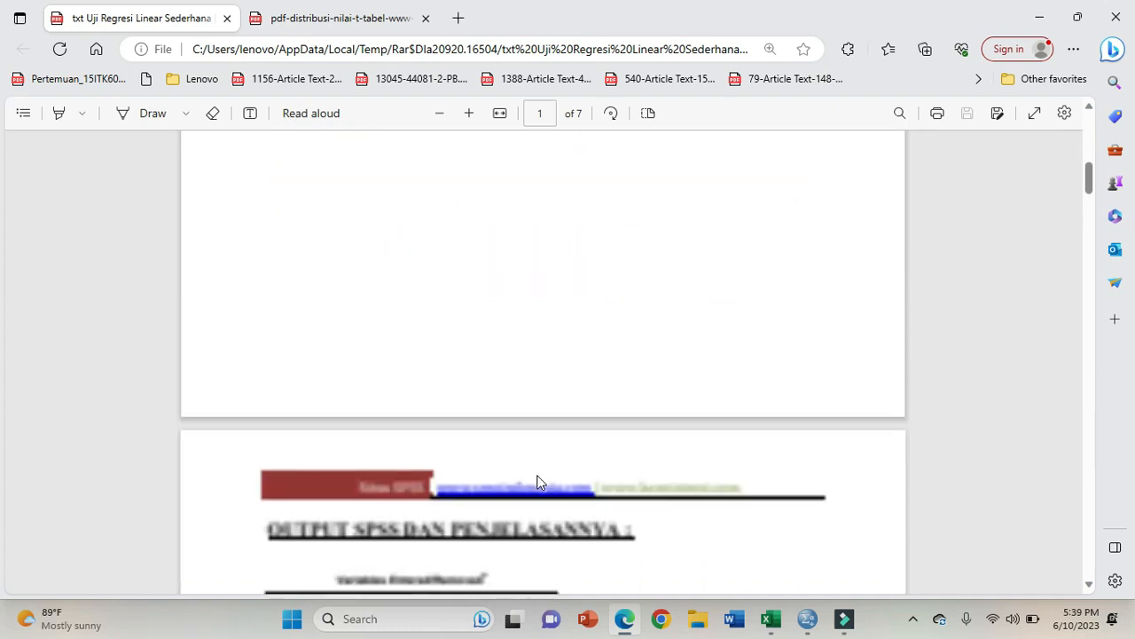
scroll(646, 510, up, 6)
scroll(646, 512, up, 2)
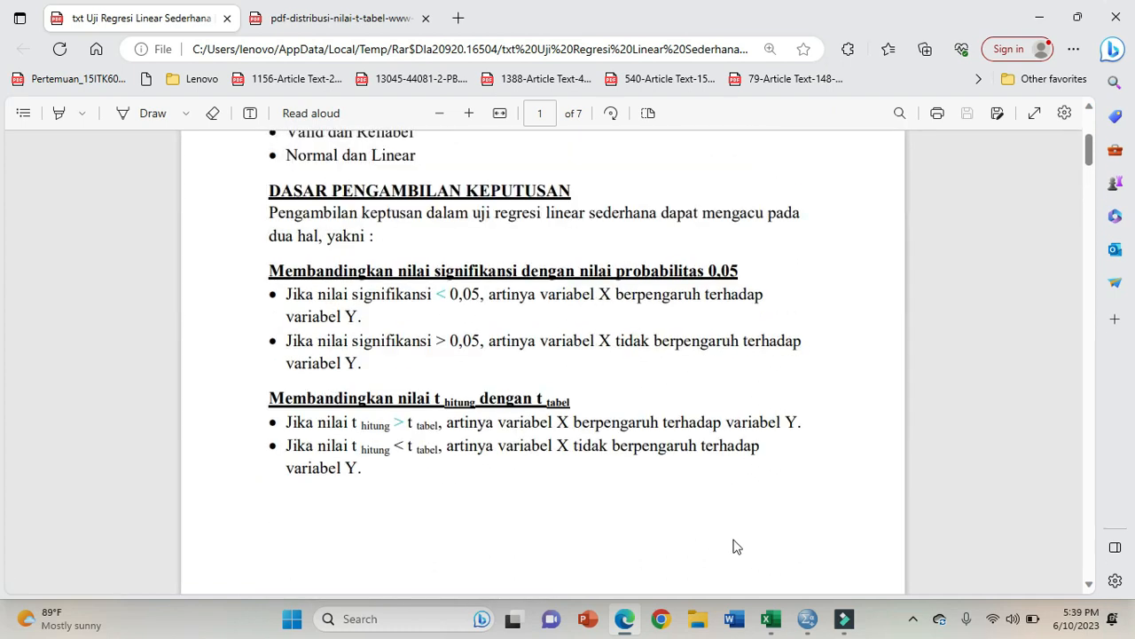
Step: Switch to the Excel workbook and examine the research title and the full Trust (X) and Partisipasi (Y) data
click(783, 619)
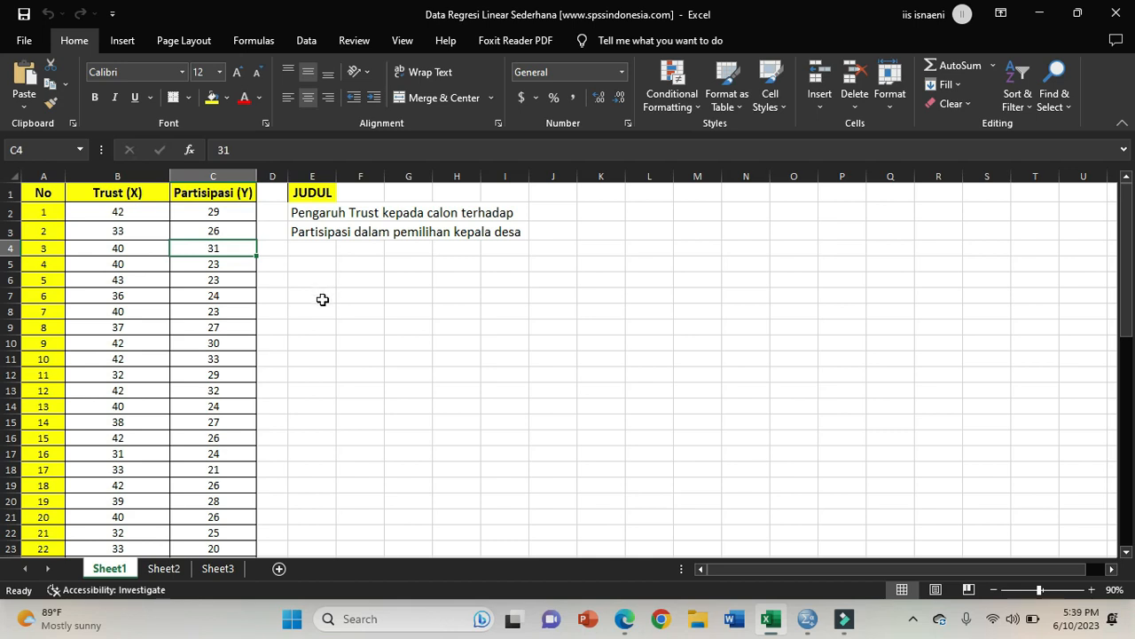
click(337, 233)
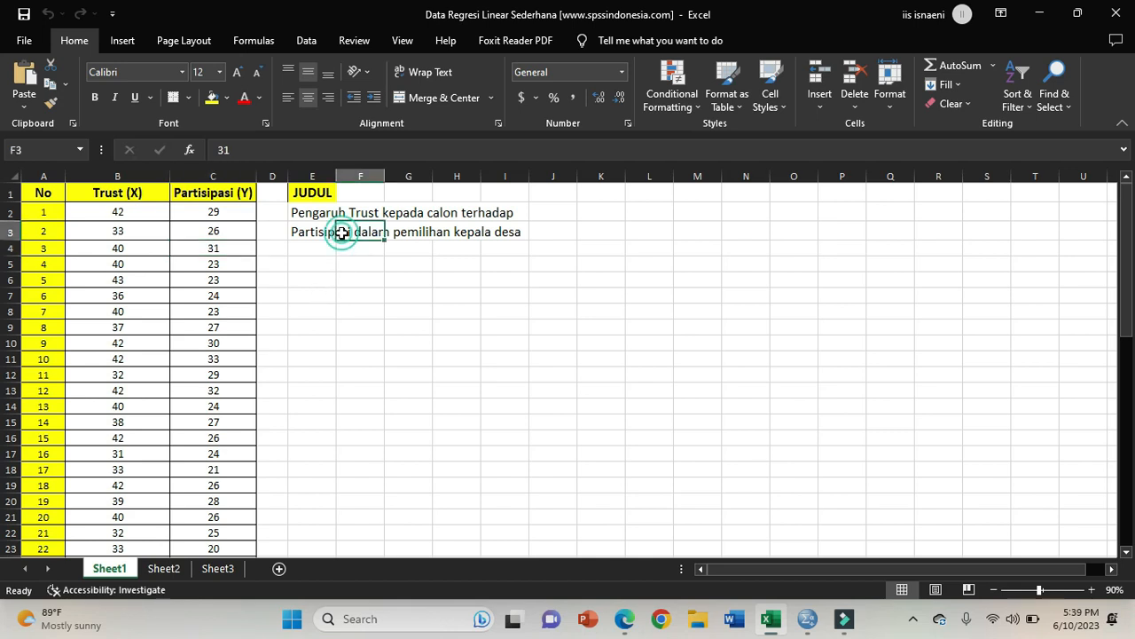
click(295, 215)
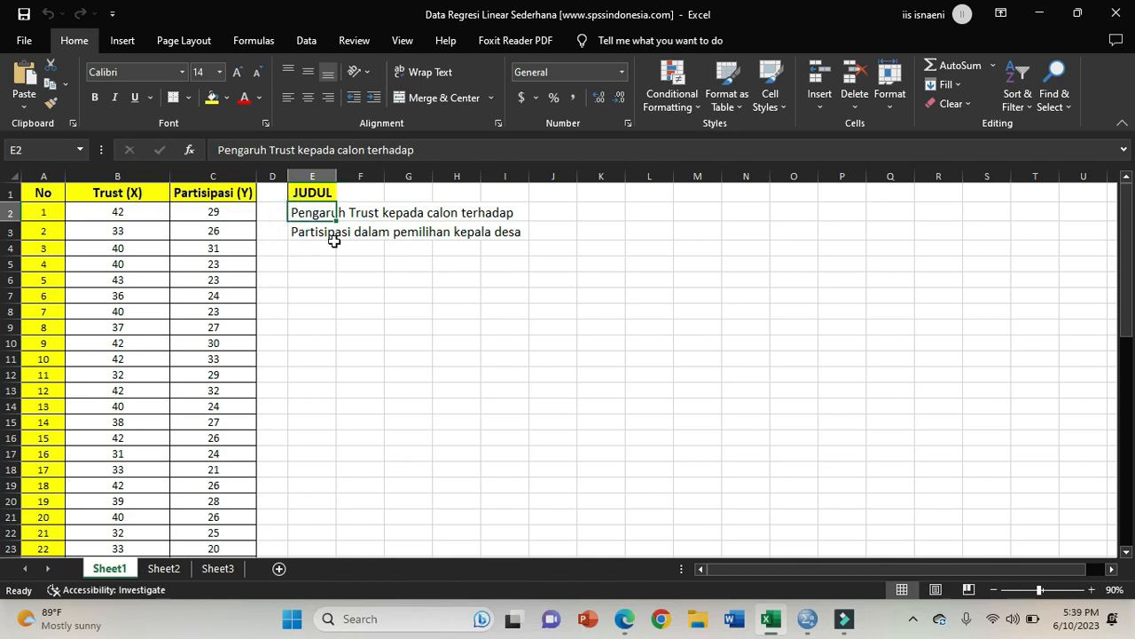
click(374, 248)
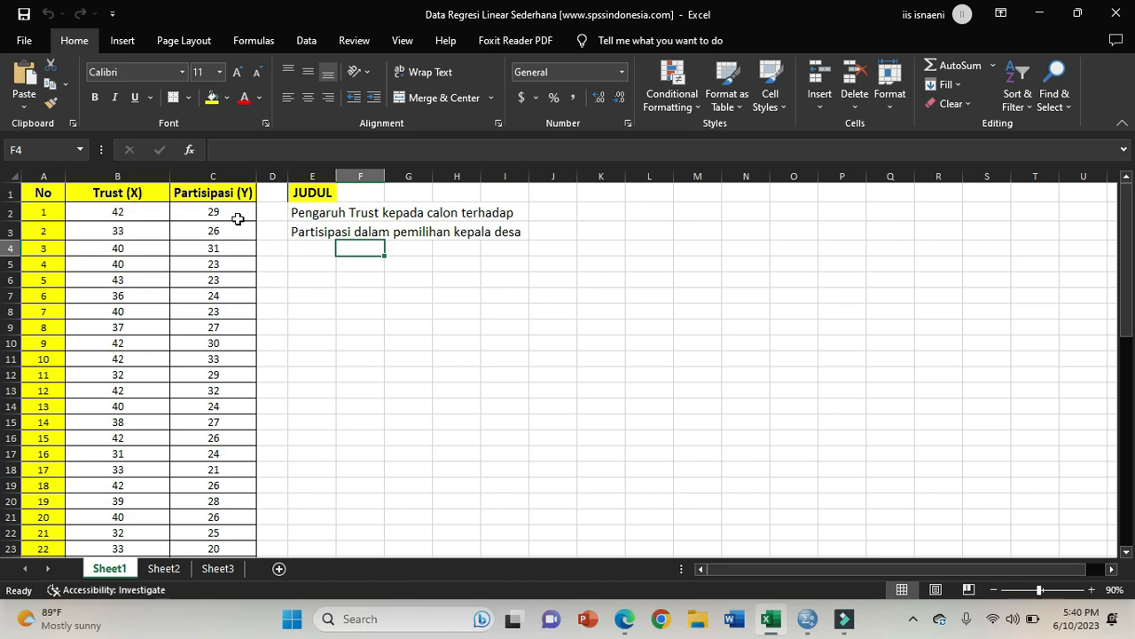
click(351, 230)
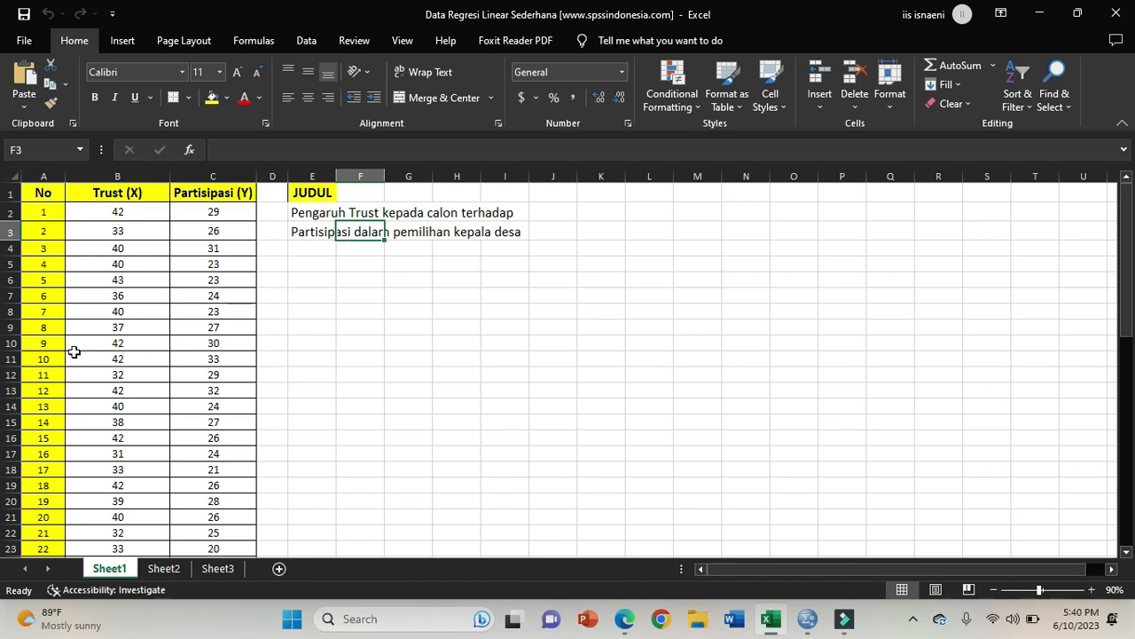
scroll(76, 352, down, 8)
scroll(77, 352, down, 5)
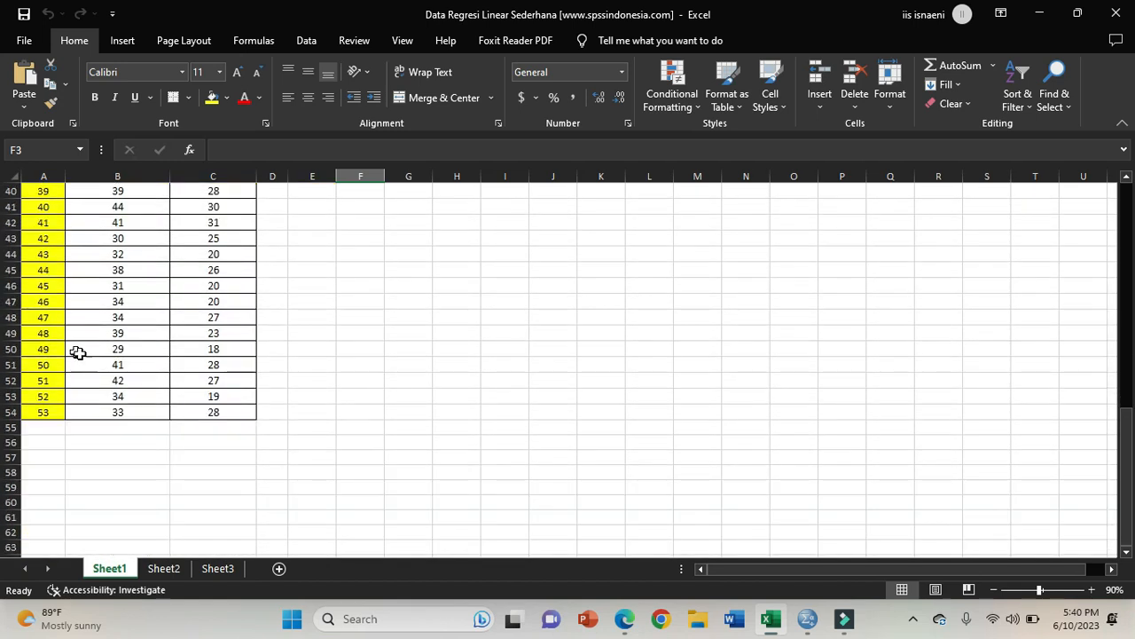
scroll(152, 408, up, 11)
scroll(153, 410, up, 2)
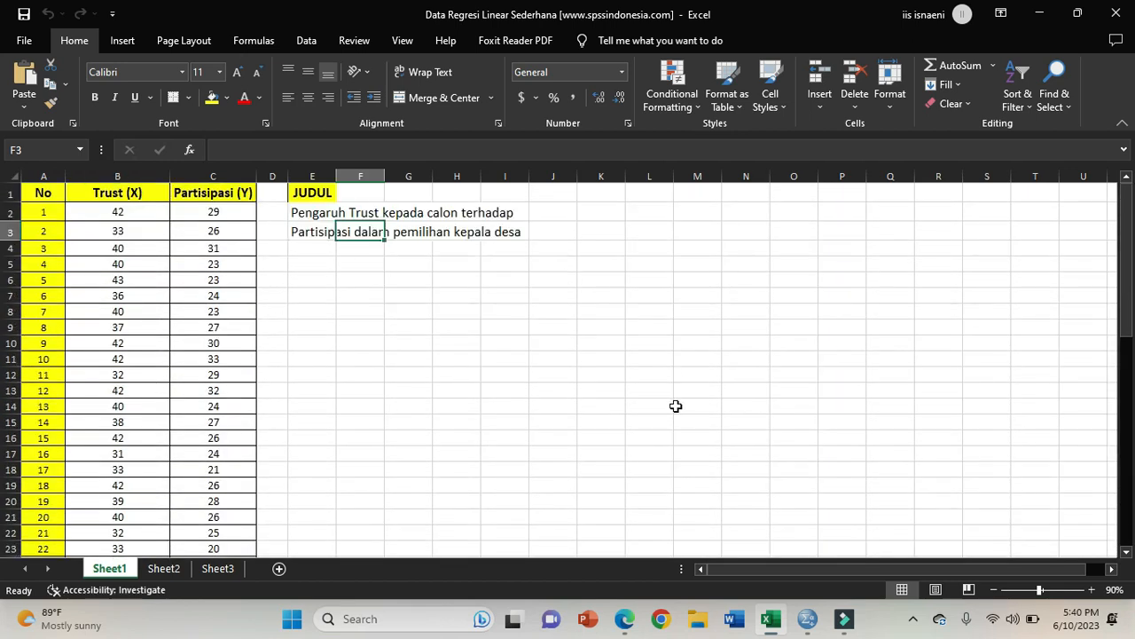
Step: Switch to SPSS and define two variables named X and Y in the variable definitions
click(805, 621)
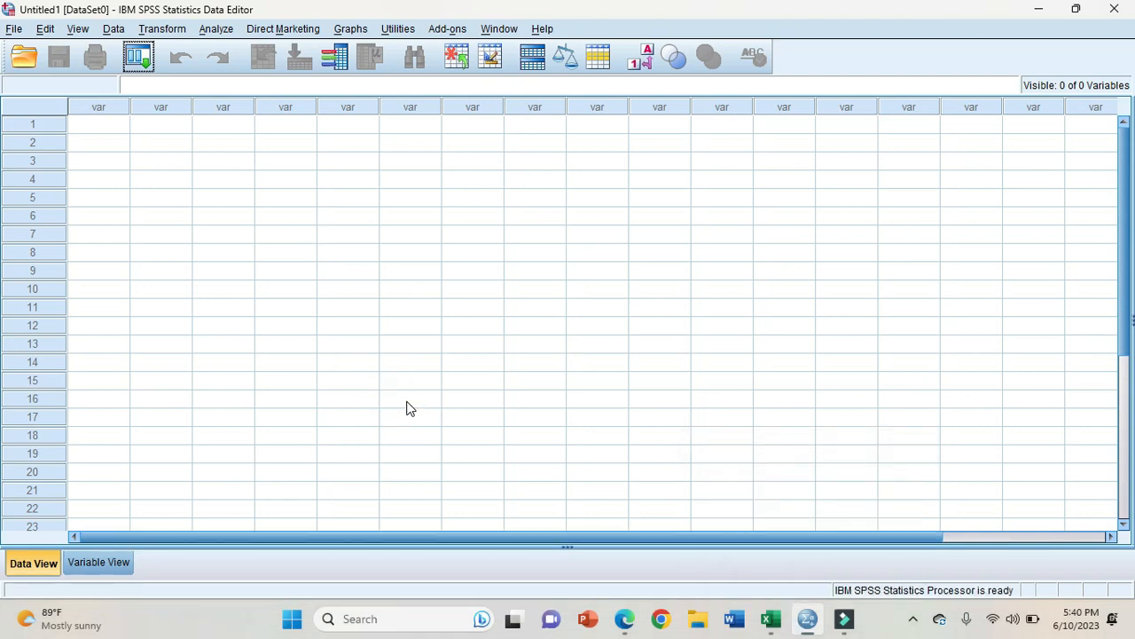
click(101, 562)
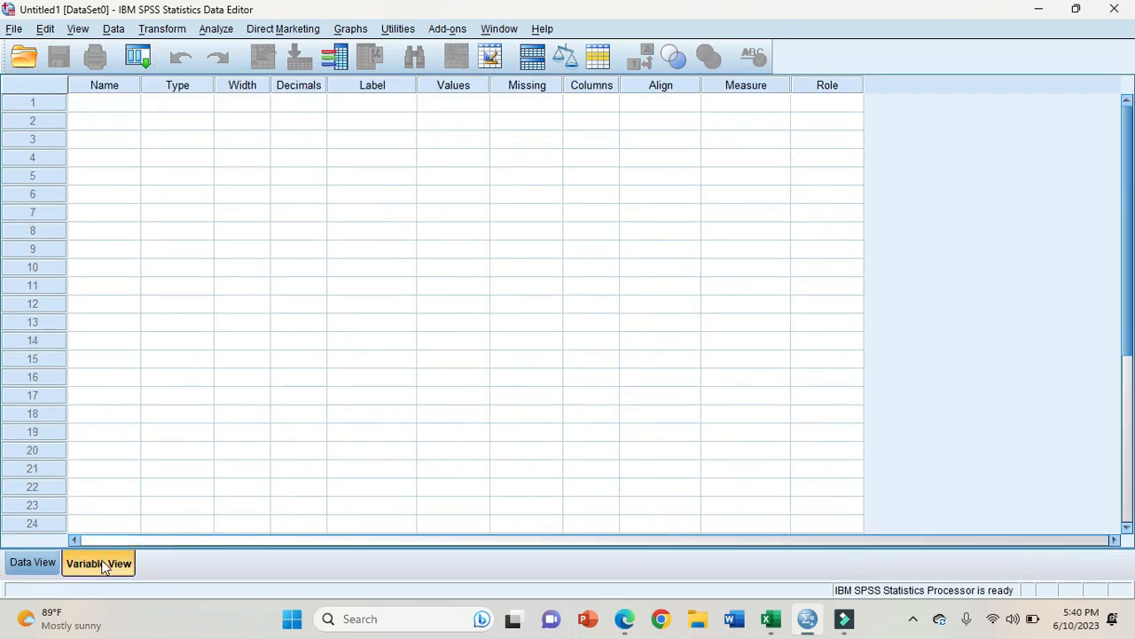
click(99, 102)
click(100, 120)
click(108, 107)
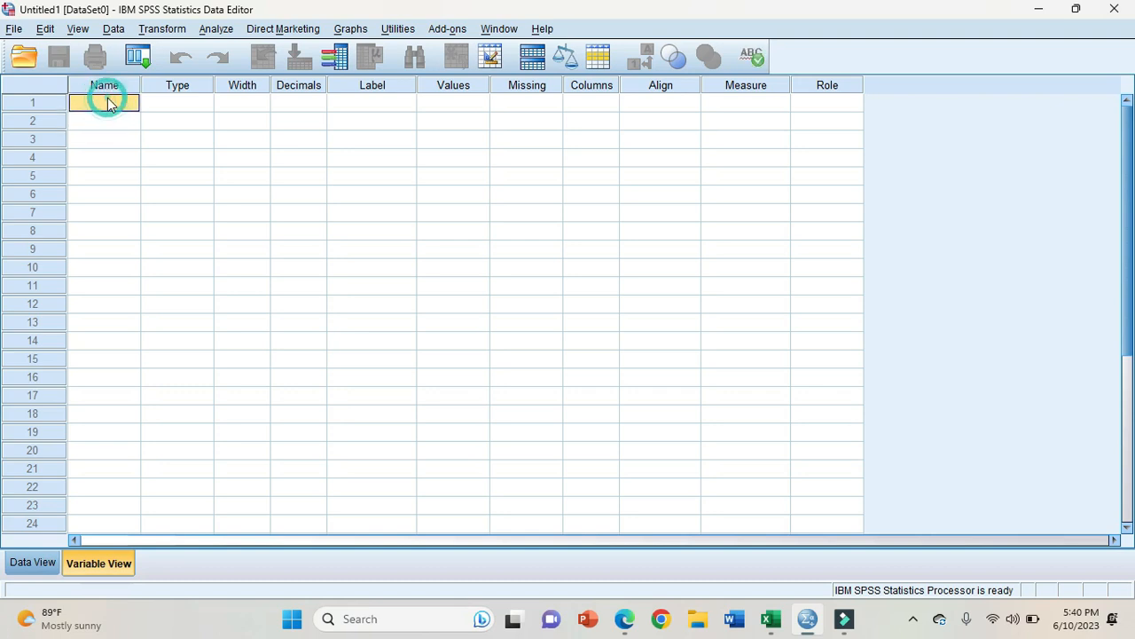
double_click(108, 100)
text(X)
click(102, 126)
key(Caps_Lock)
double_click(107, 125)
text(Y)
Step: Label variable X as Trust and variable Y as Partisipasi
click(362, 109)
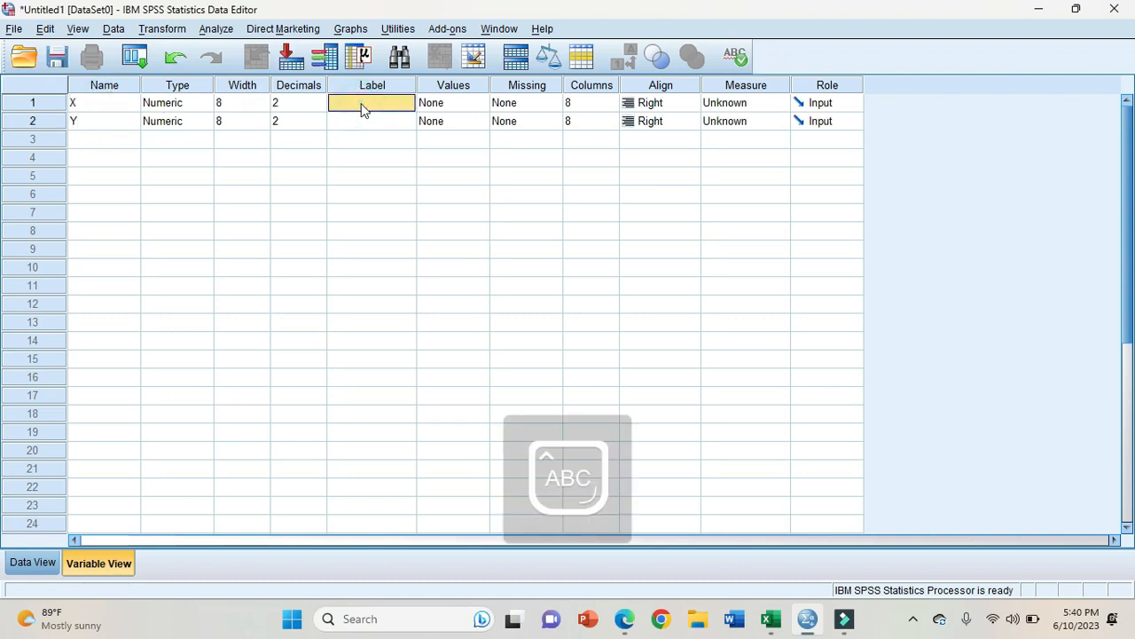
double_click(362, 105)
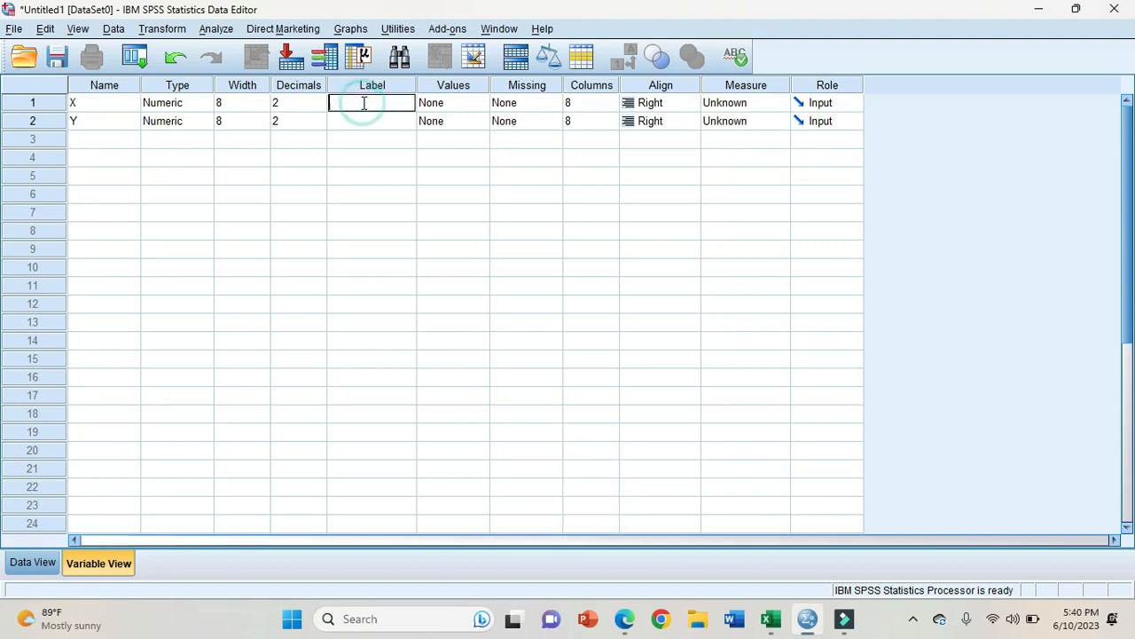
key(Caps_Lock)
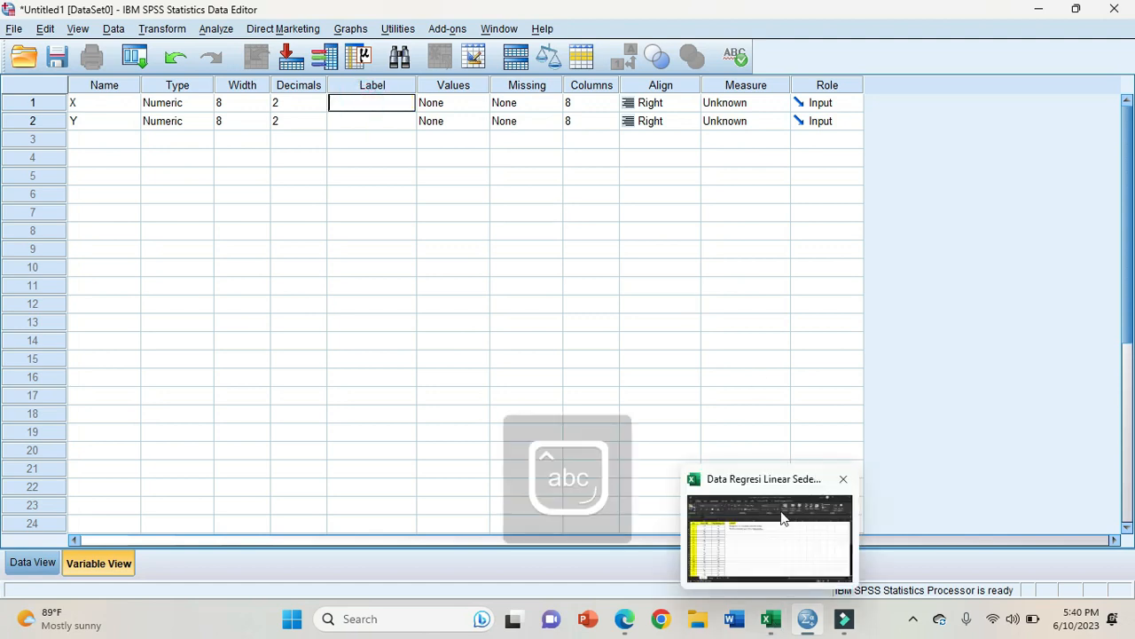
click(781, 517)
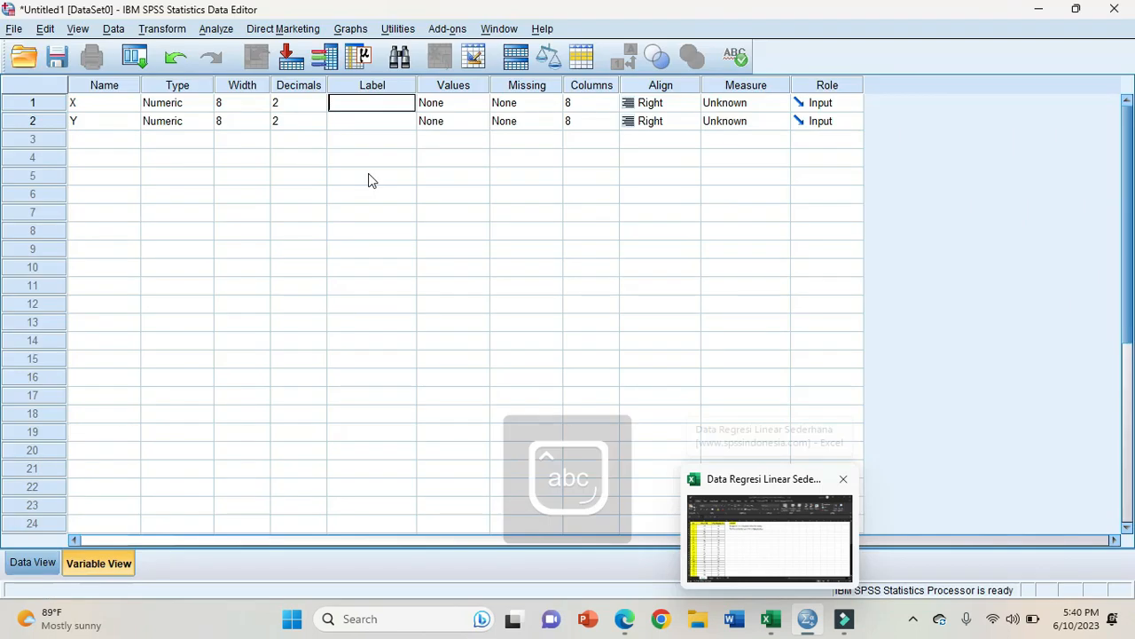
key(BackSpace)
key(BackSpace)
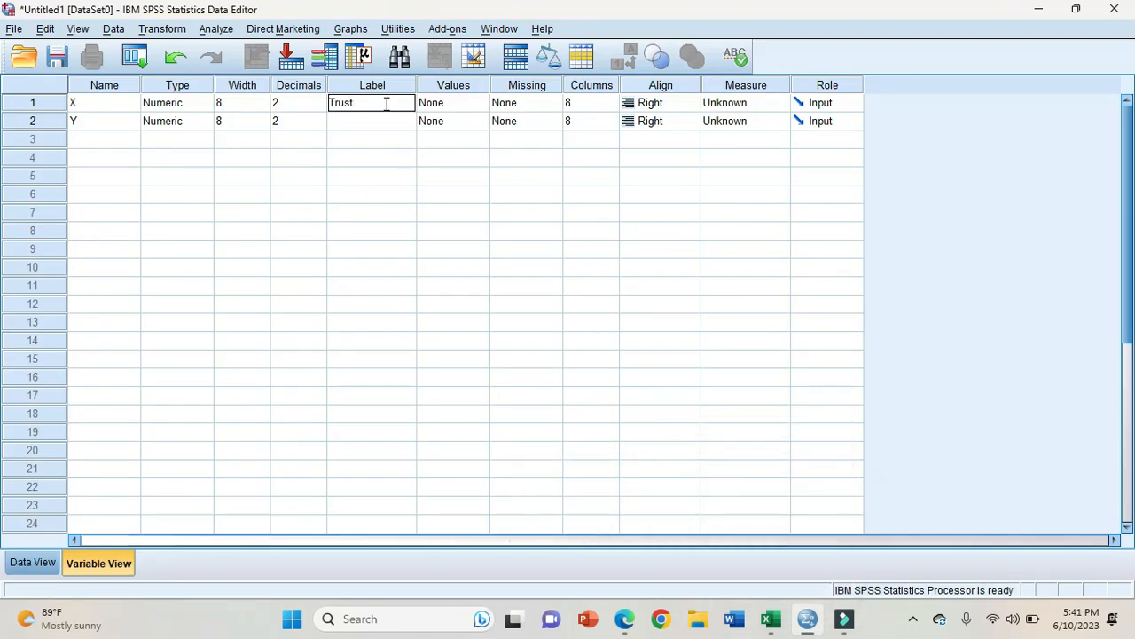
click(383, 124)
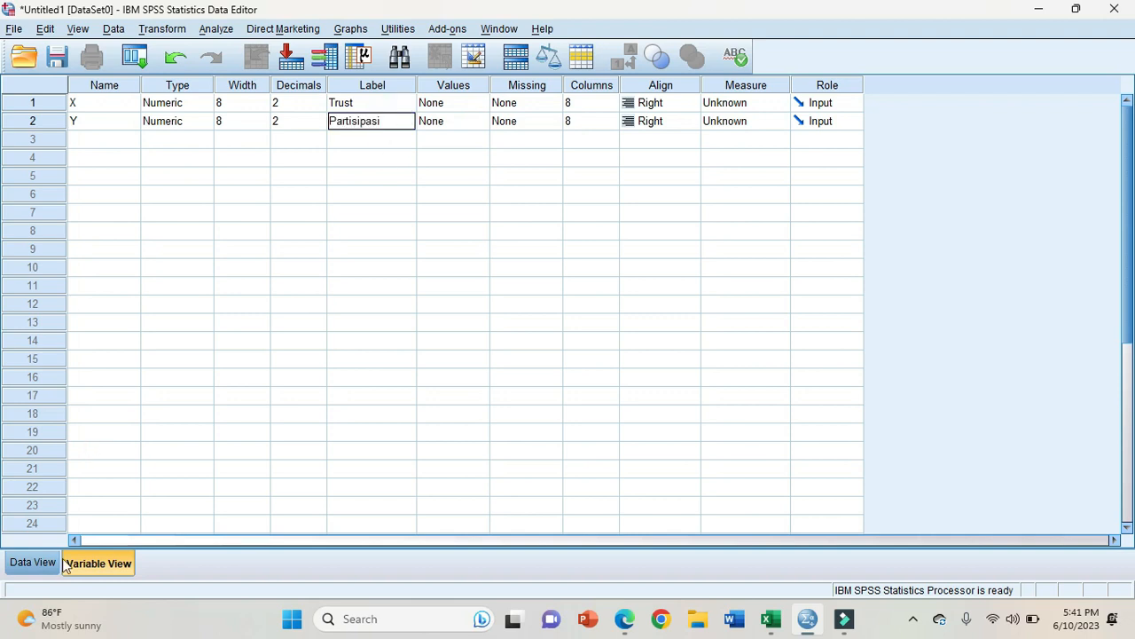
Step: Show the SPSS data grid, then copy the Trust and Partisipasi values in B2:C54 of the Excel workbook
click(33, 563)
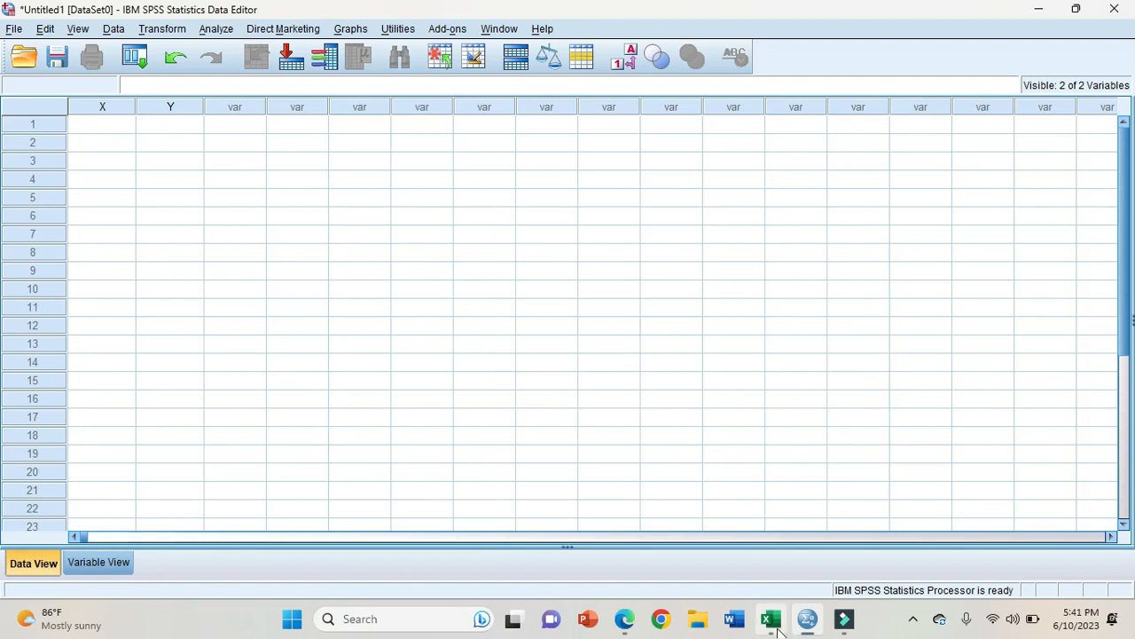
mouse_move(770, 621)
key(alt+Tab)
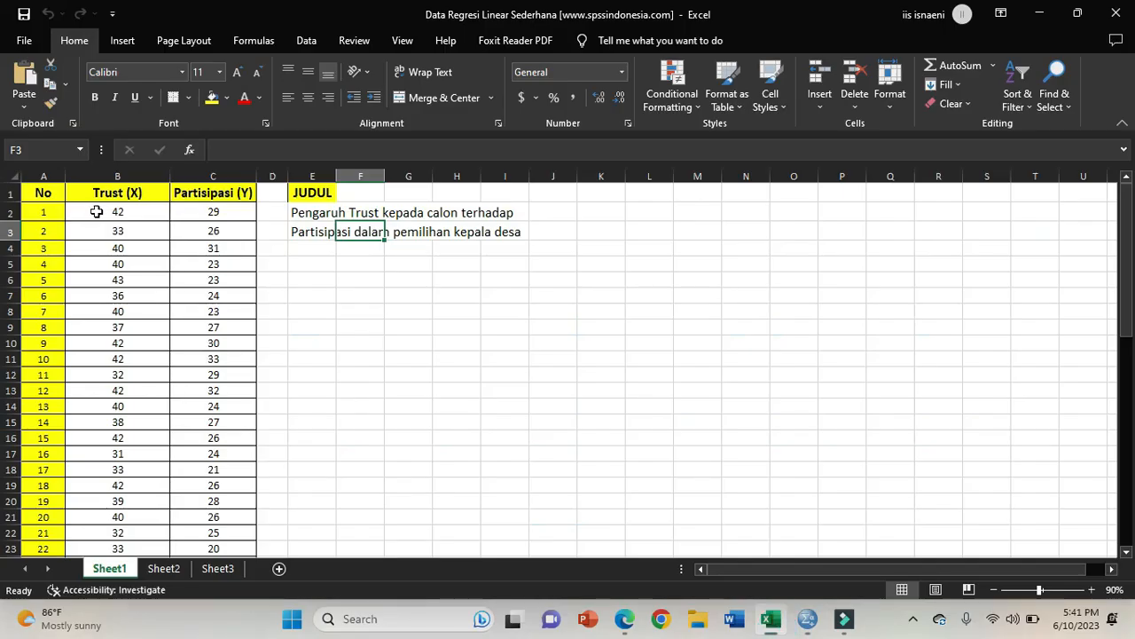
click(103, 220)
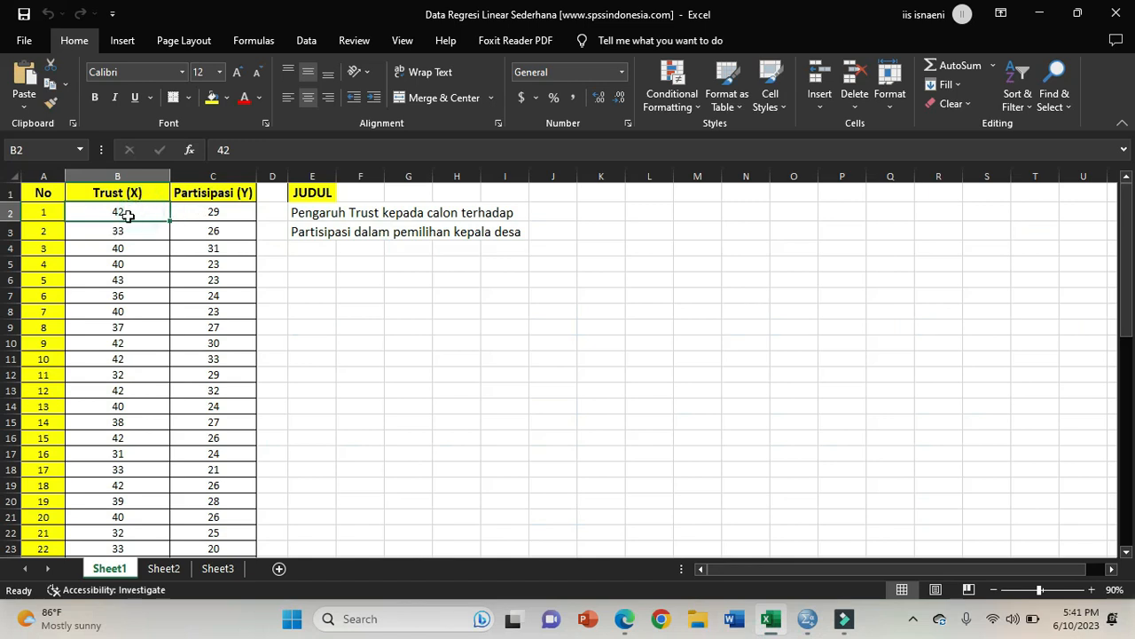
drag(129, 215, 258, 531)
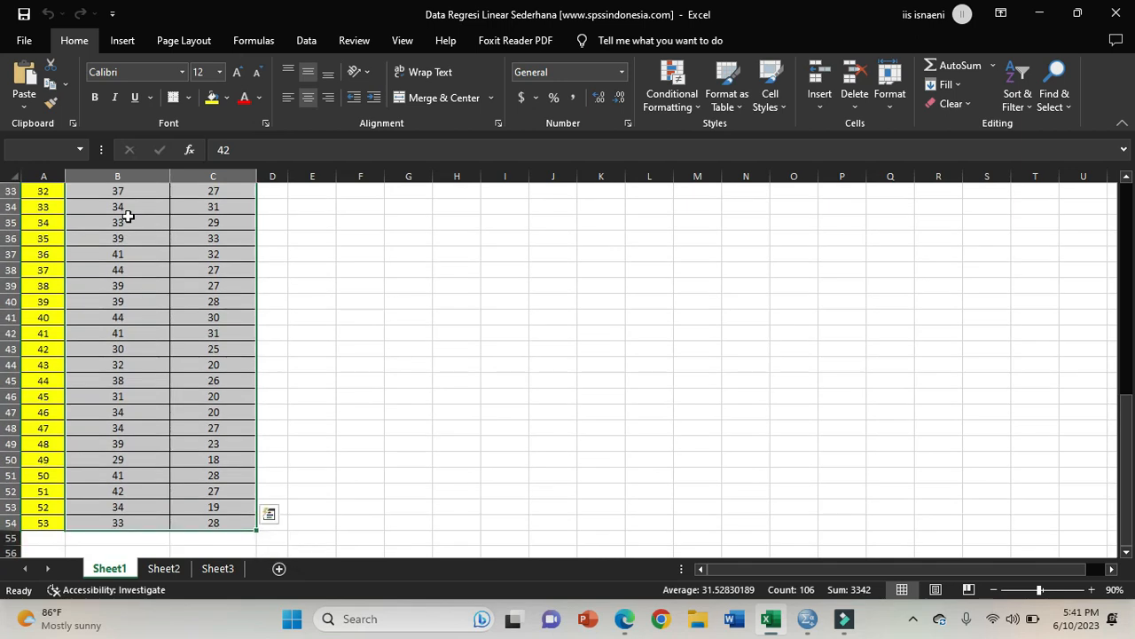
key(ctrl+c)
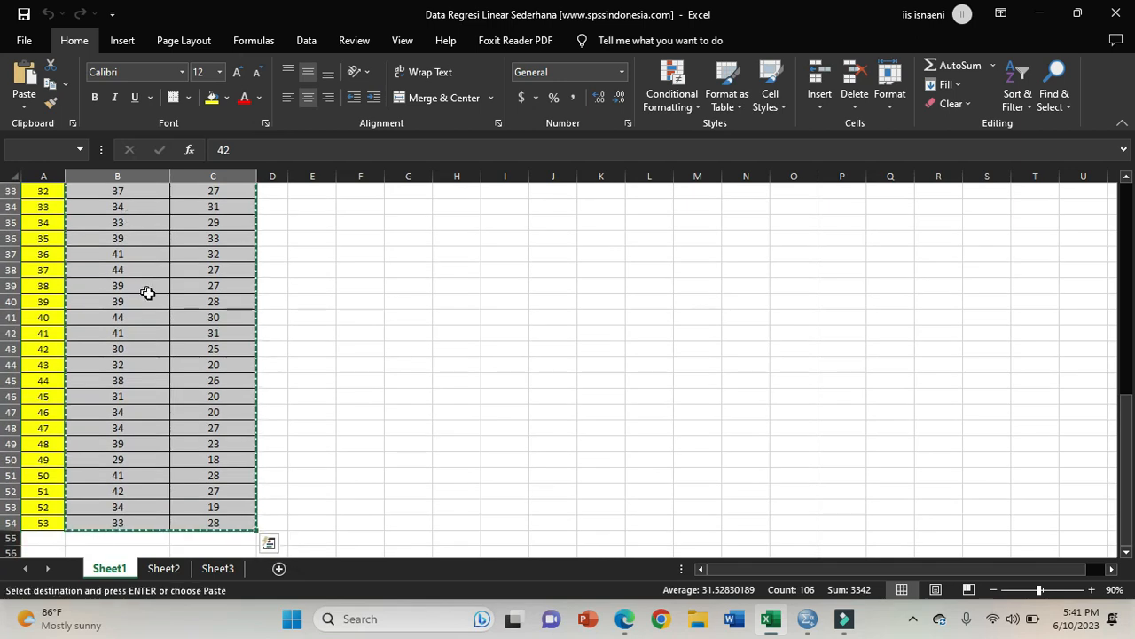
Step: Switch back to SPSS and paste the copied values into the X and Y columns, starting at row 1
click(807, 618)
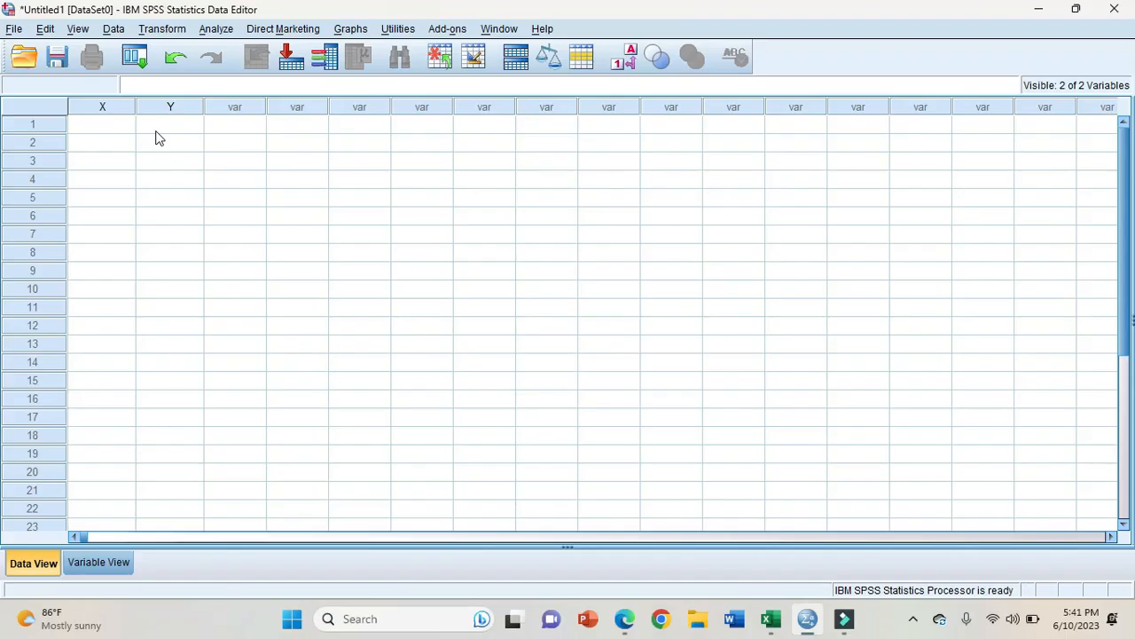
click(113, 132)
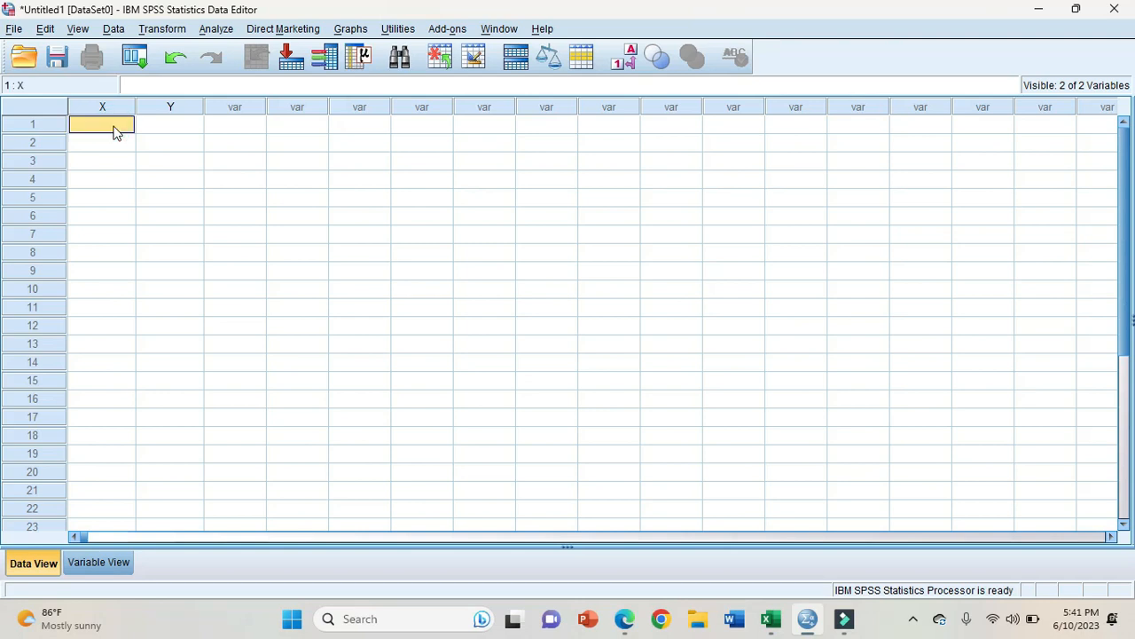
key(ctrl+v)
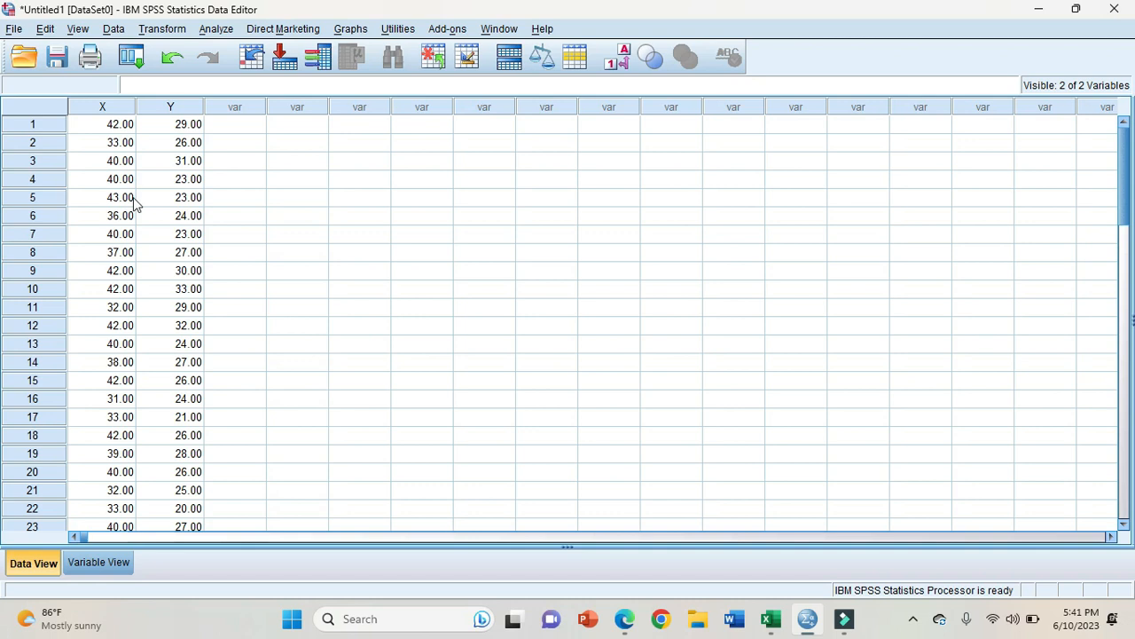
click(109, 570)
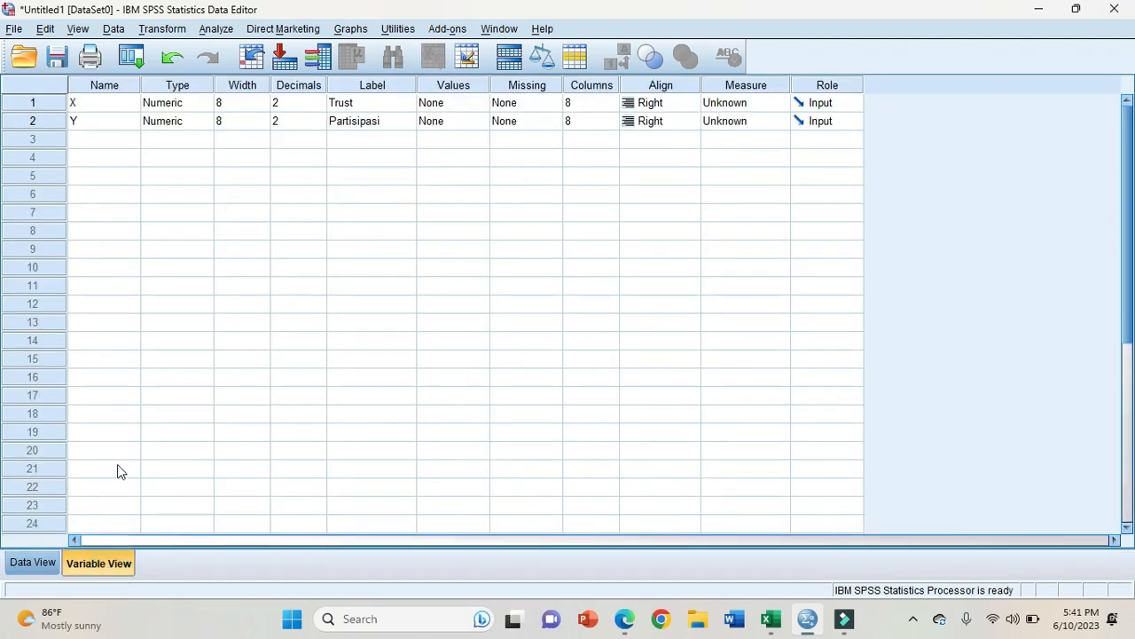
click(293, 104)
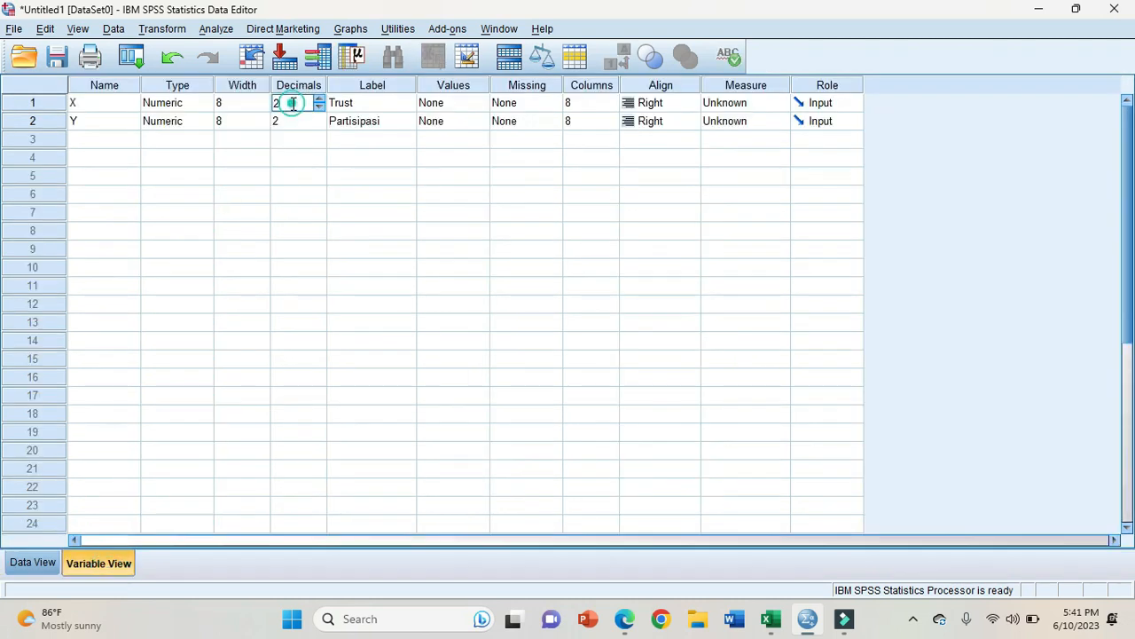
click(36, 562)
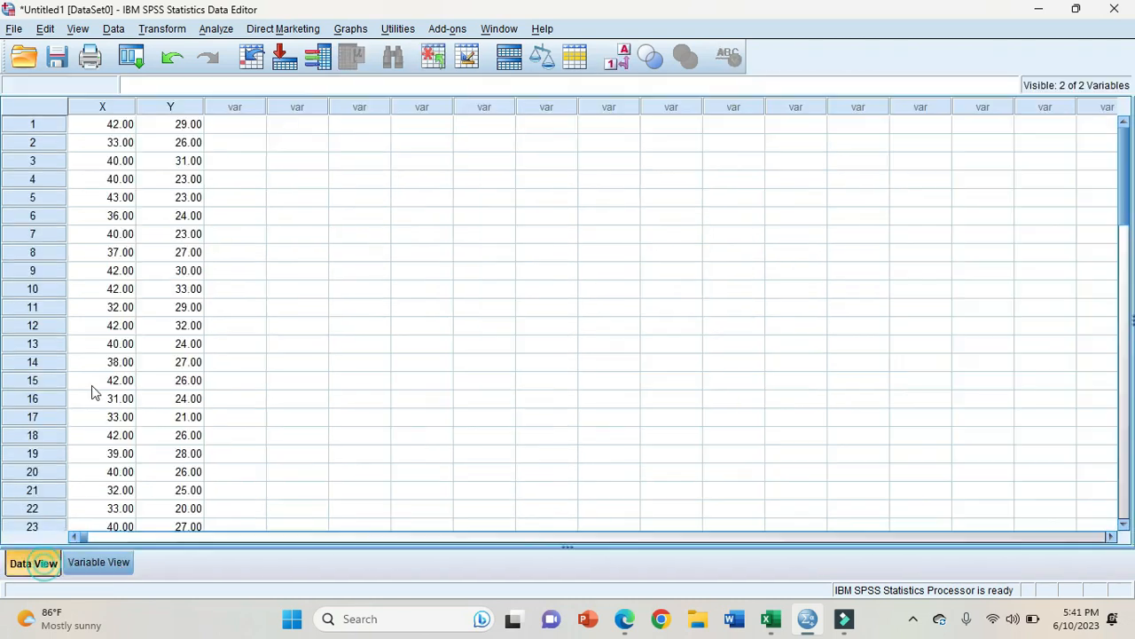
click(194, 146)
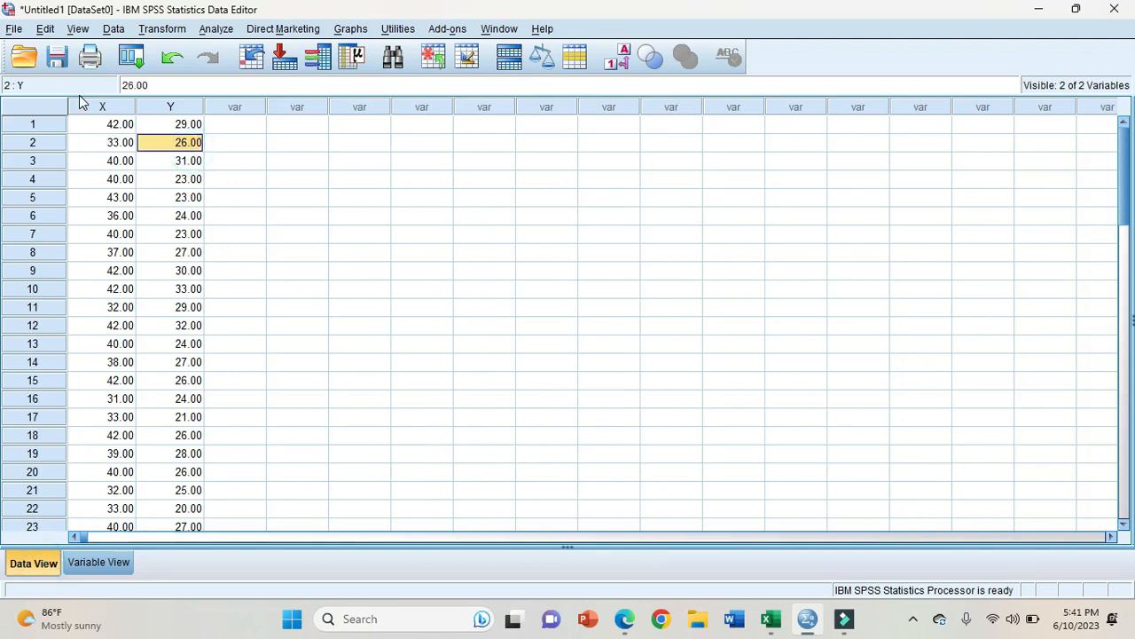
Step: Run a linear regression with Partisipasi [Y] as the dependent variable and Trust [X] as the independent variable, using the Enter method
click(217, 29)
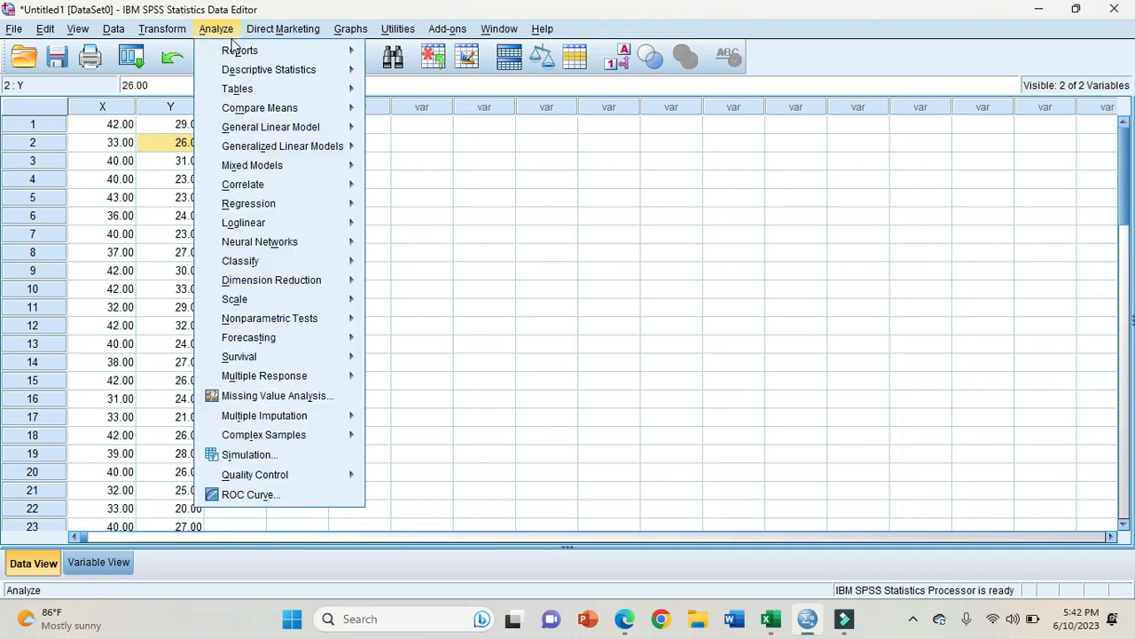
mouse_move(319, 211)
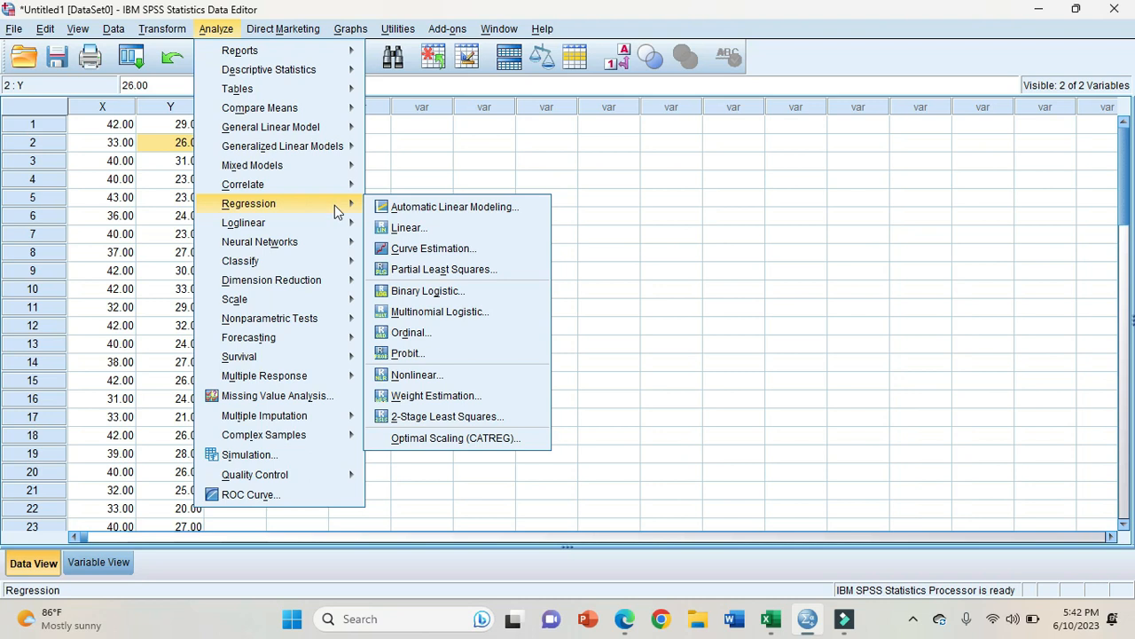
click(399, 233)
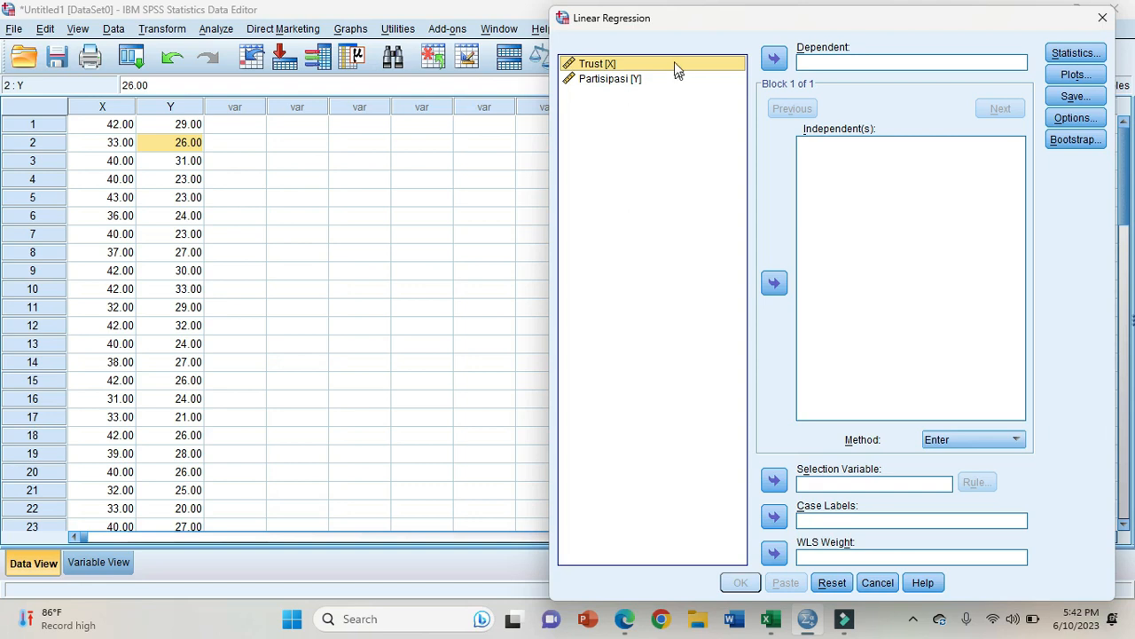
click(641, 63)
click(774, 284)
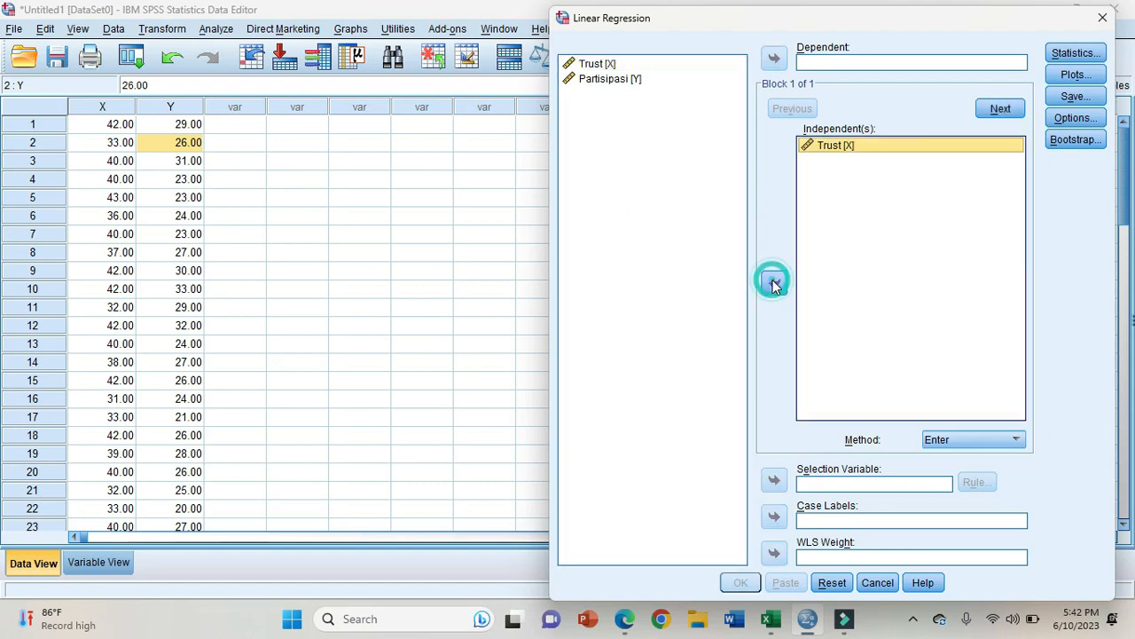
click(621, 79)
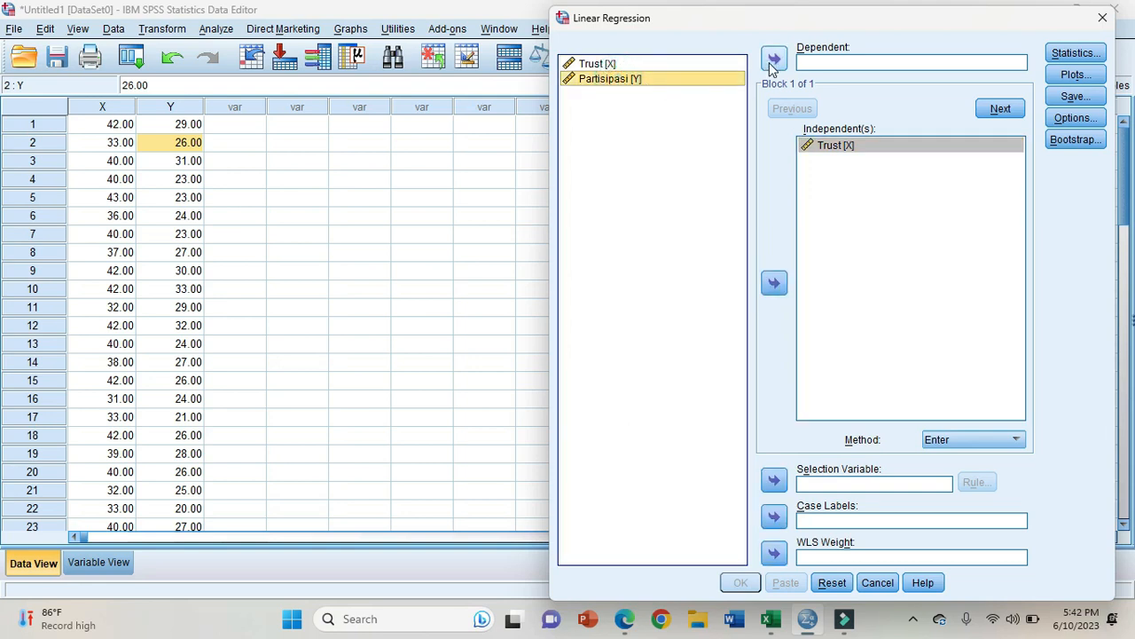
click(773, 61)
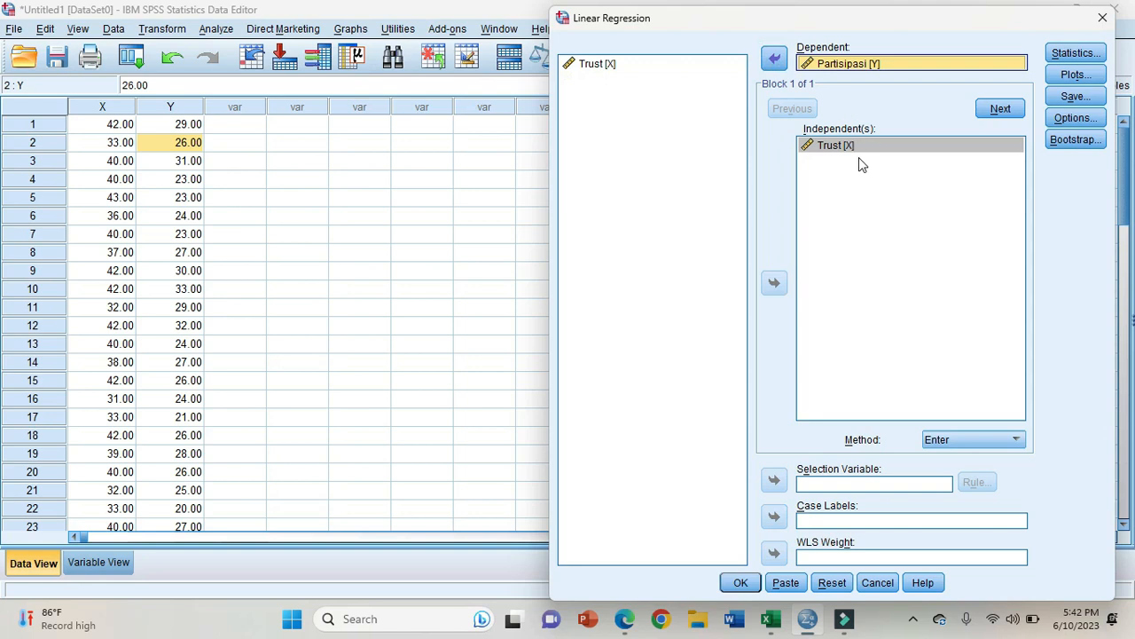
click(738, 581)
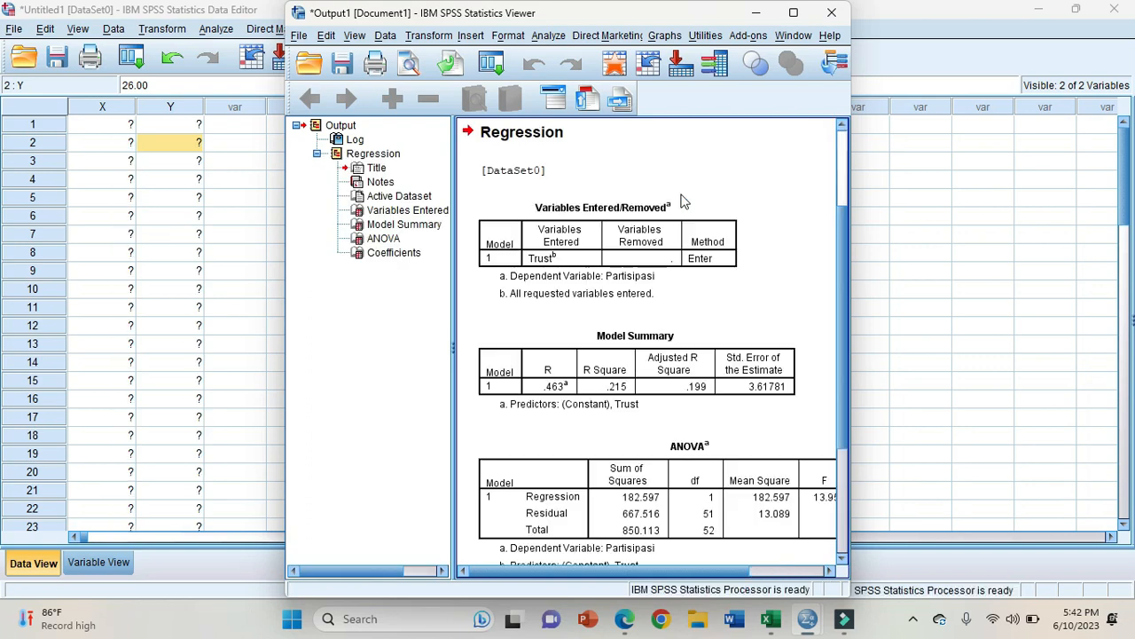
Step: Maximize the output viewer window and review the regression tables, from Variables Entered/Removed and Model Summary through ANOVA and Coefficients
scroll(683, 219, down, 5)
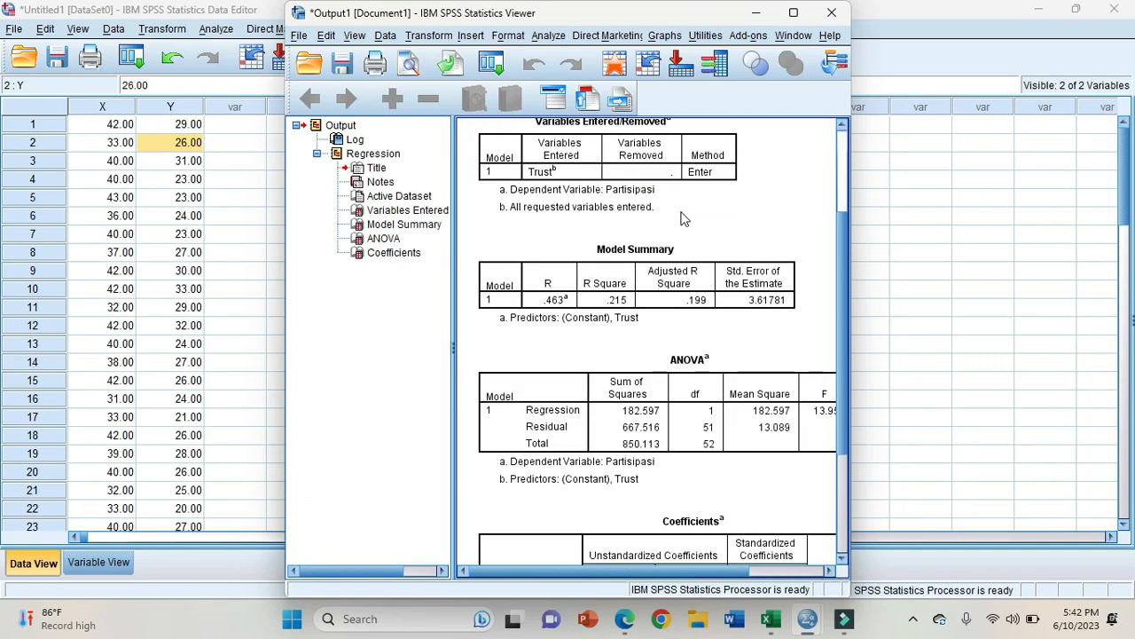
scroll(683, 219, up, 5)
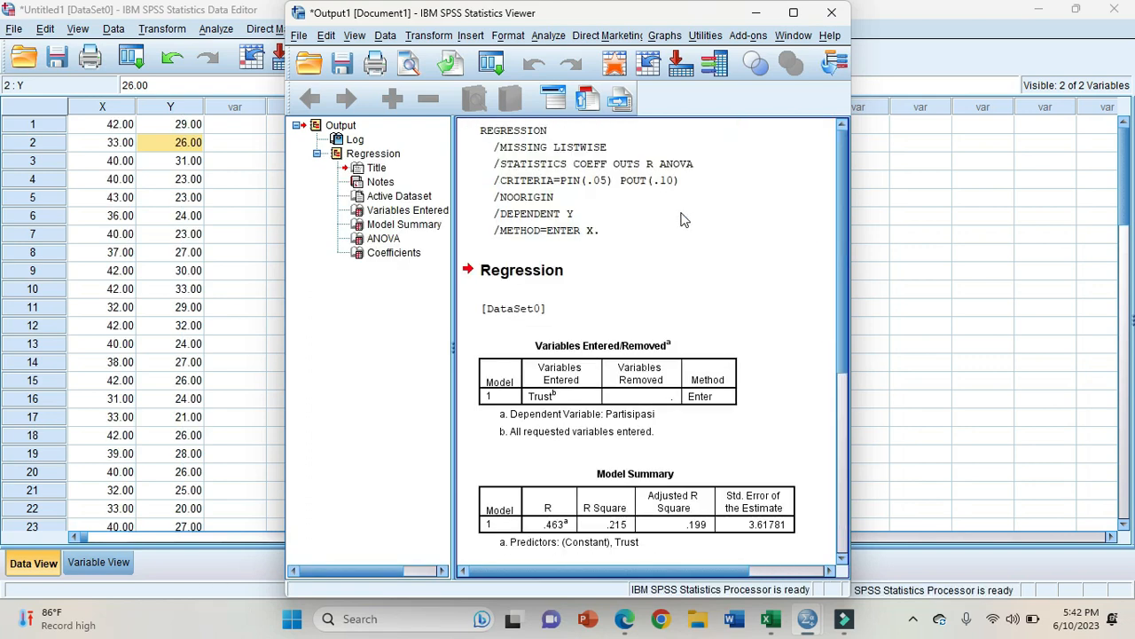
click(792, 13)
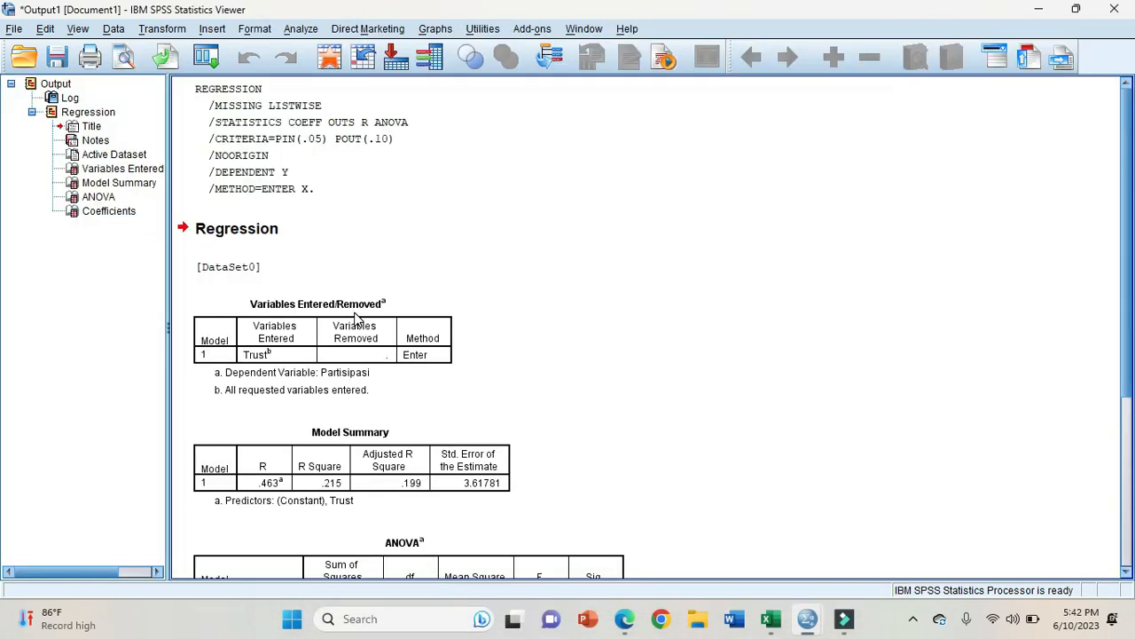
scroll(354, 319, down, 3)
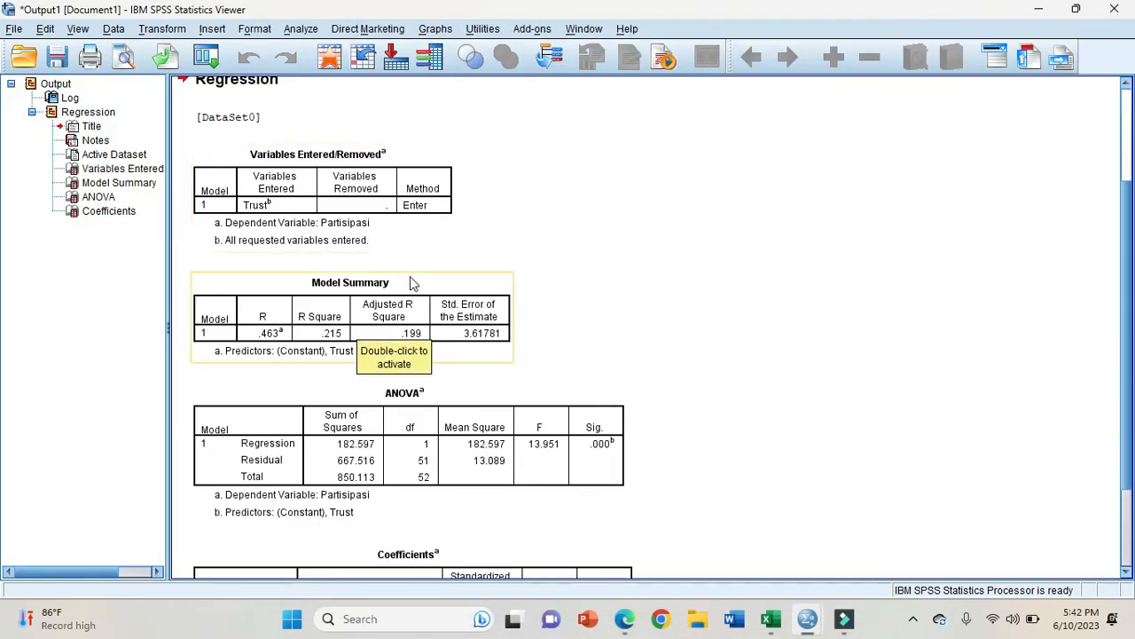
scroll(413, 286, down, 3)
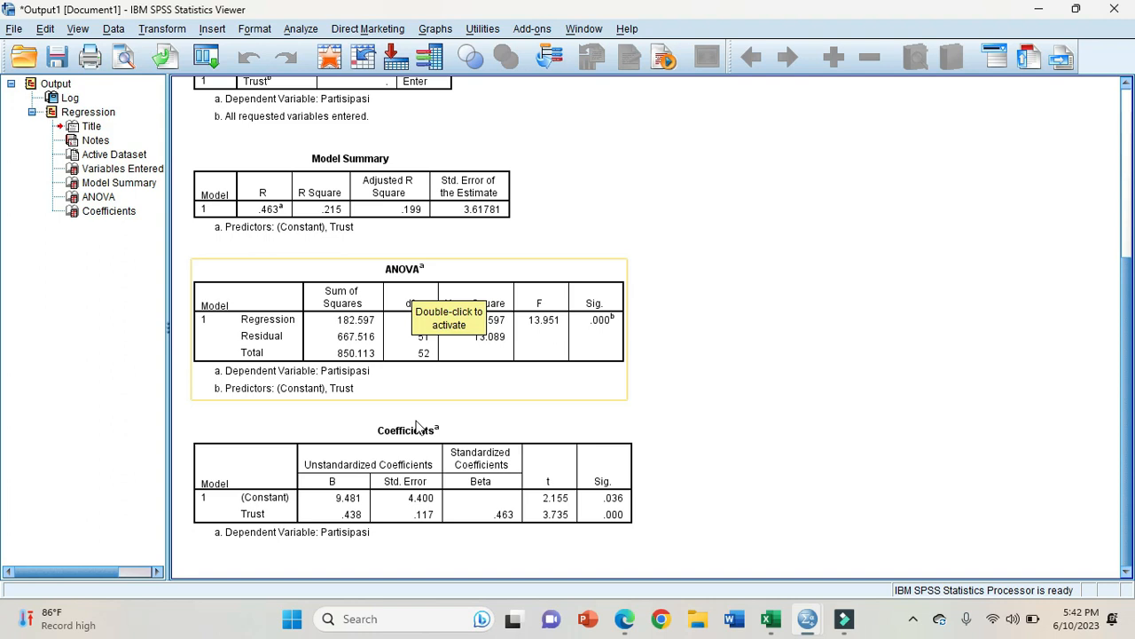
scroll(413, 429, up, 6)
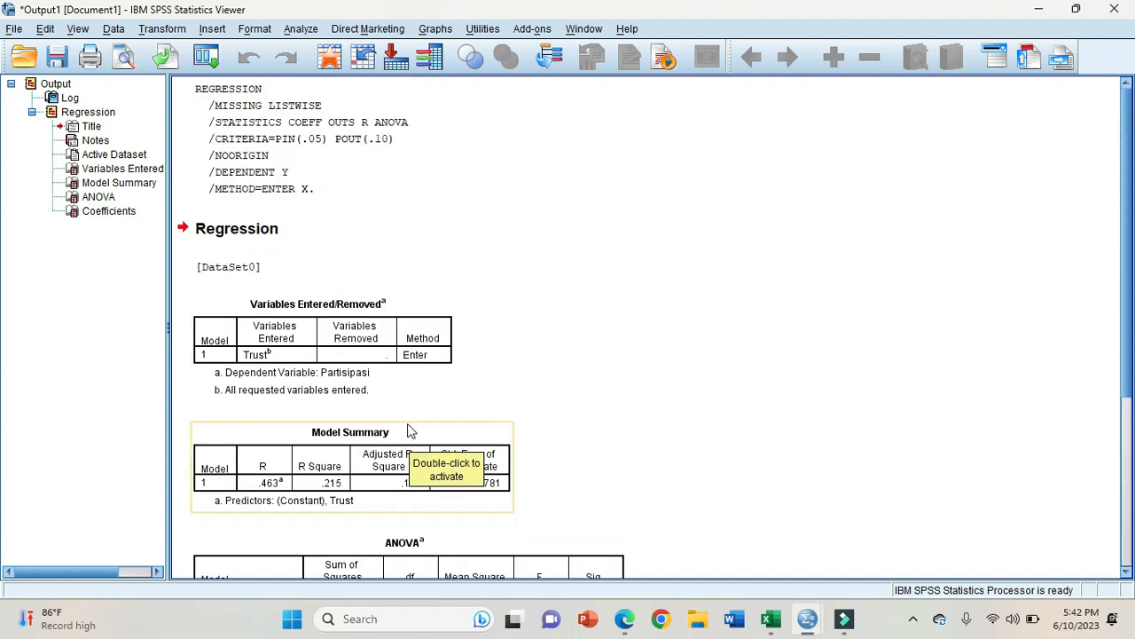
scroll(410, 426, down, 6)
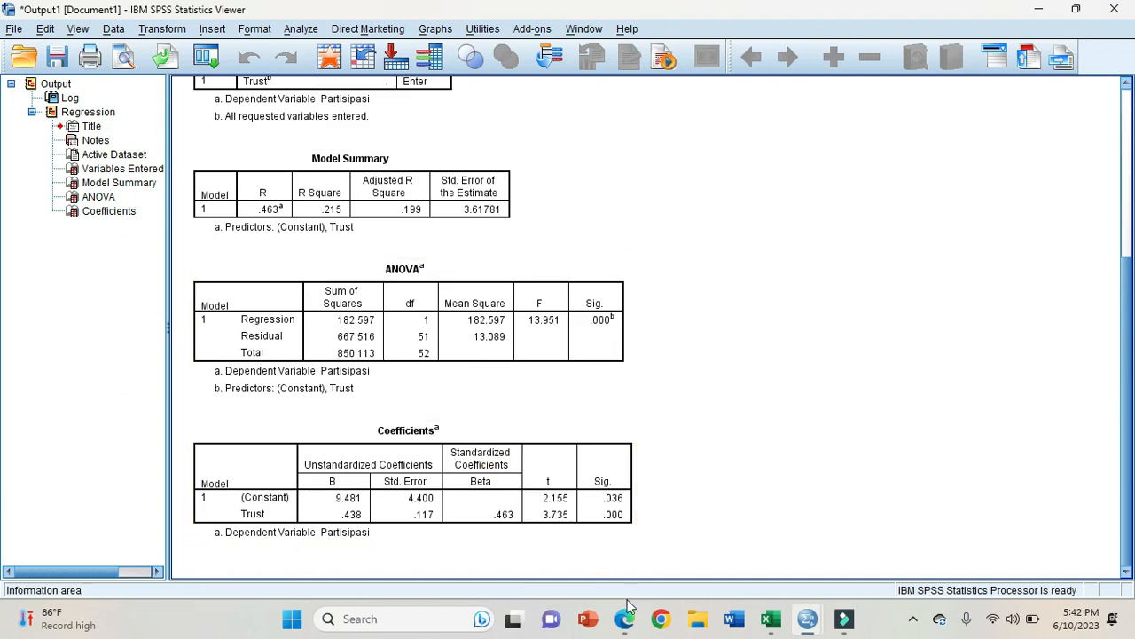